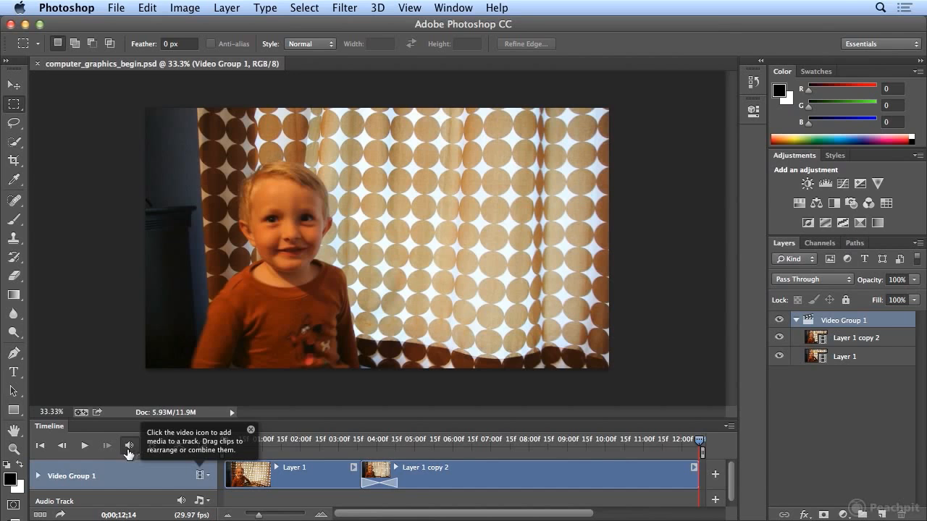
Step: Play the sequence from the start of the timeline to review the transition between the two clips
drag(699, 441, 217, 444)
click(86, 445)
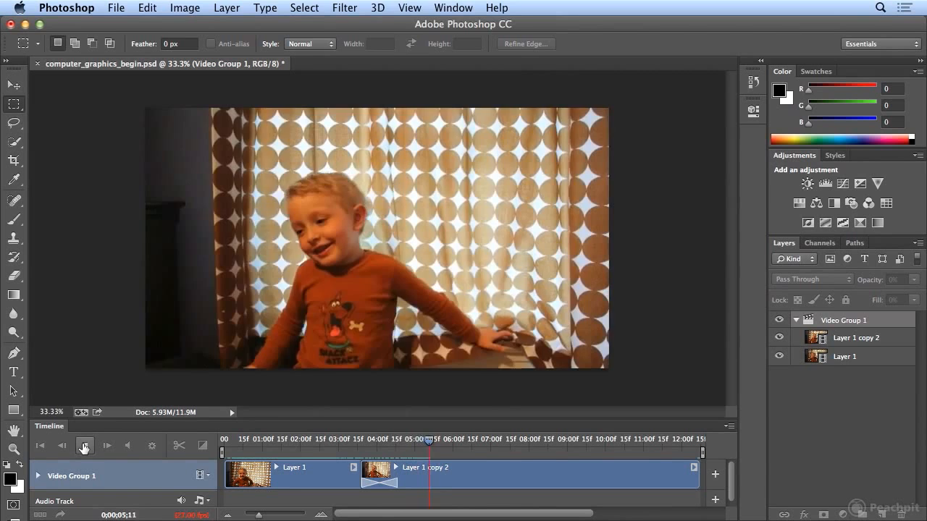
click(84, 447)
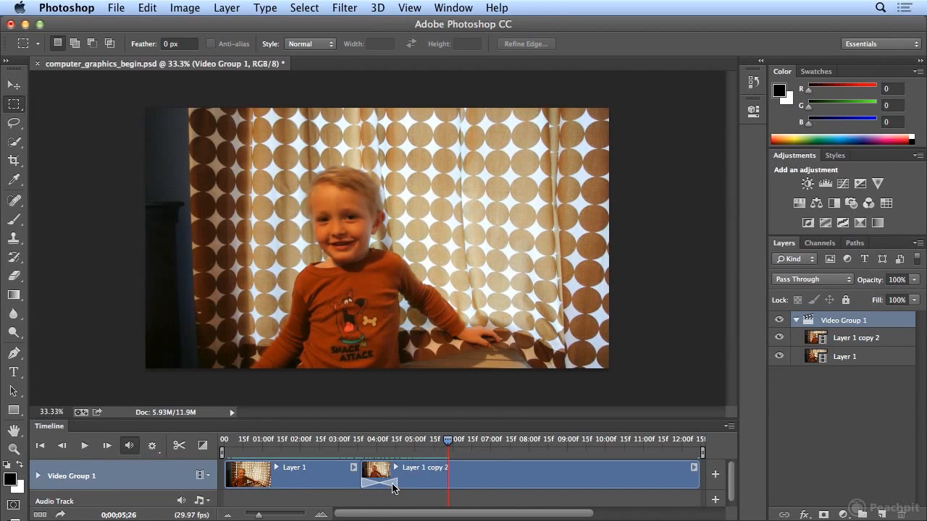
Step: Check the type and duration of the transition between Layer 1 and Layer 1 copy 2
click(393, 489)
right_click(393, 488)
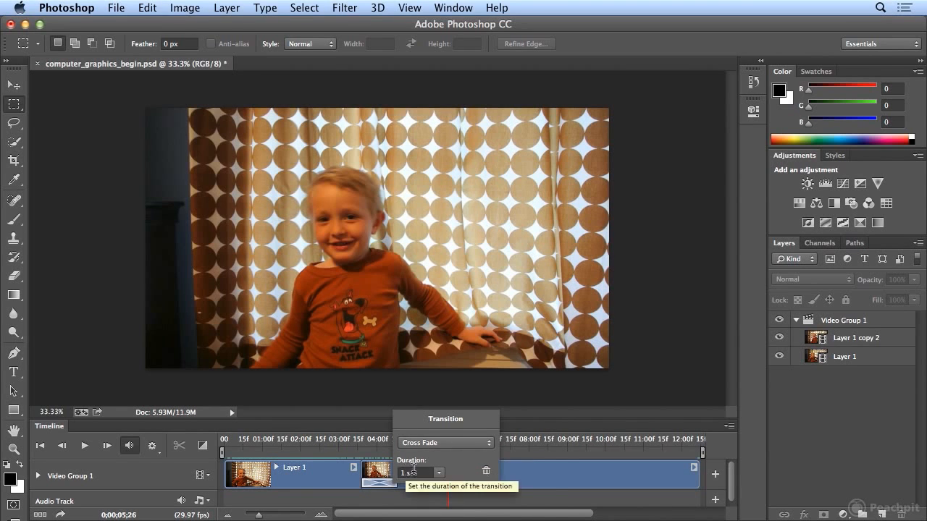
key(Return)
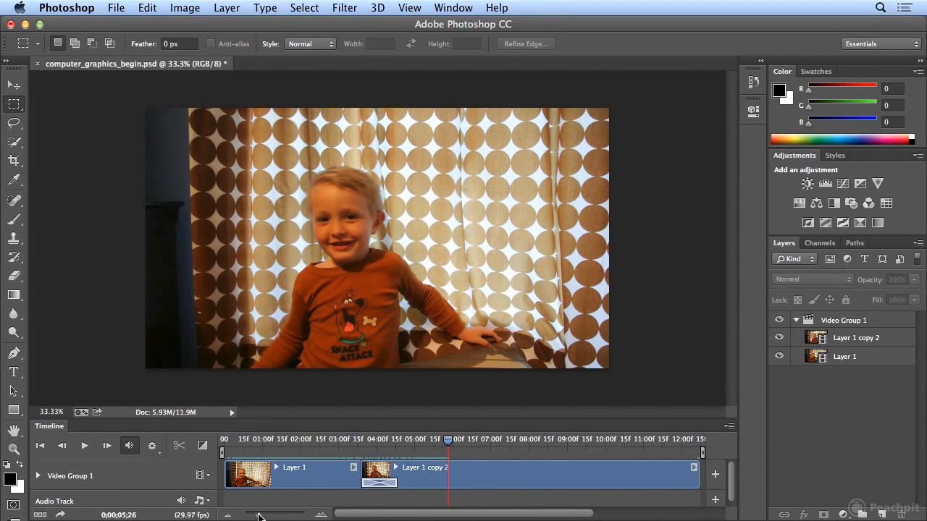
Step: Rename the Layer 1 video clip as "2 types"
drag(259, 517, 256, 517)
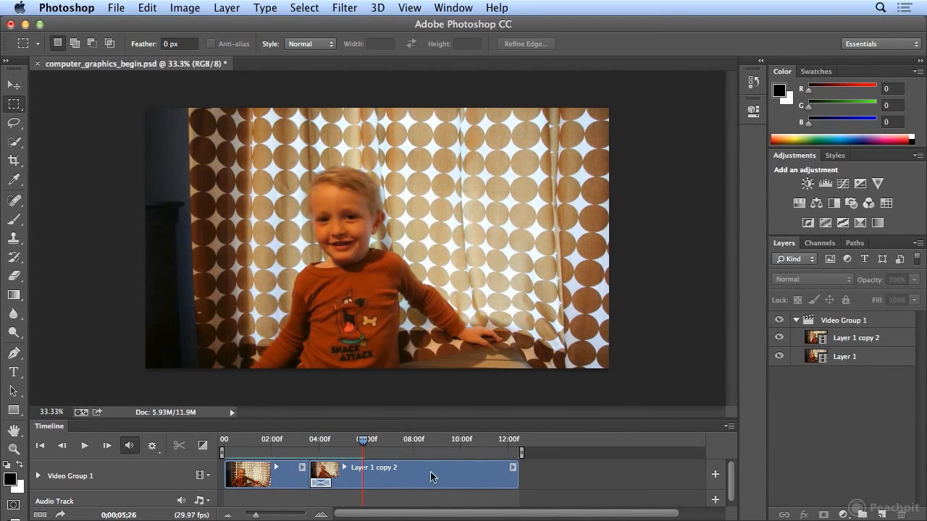
drag(259, 515, 261, 515)
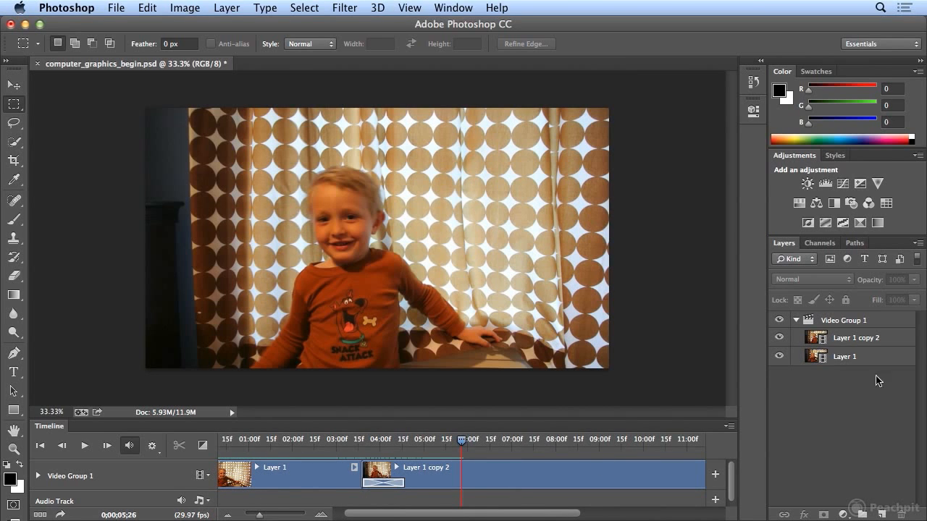
double_click(842, 357)
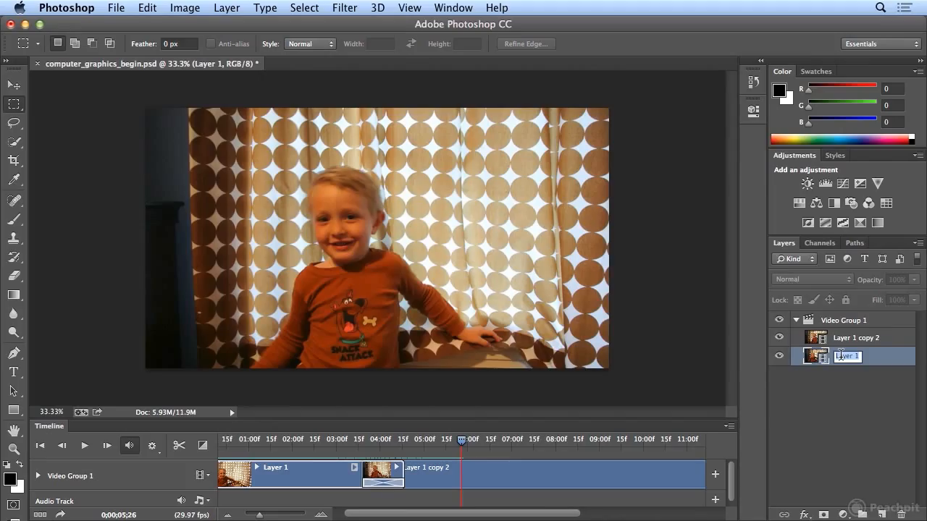
text(2 types)
key(Return)
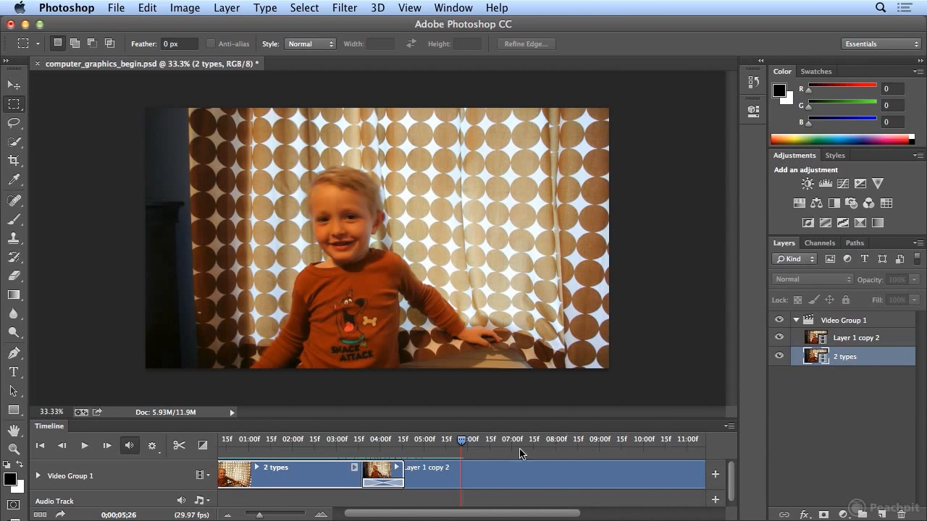
Step: Rename the Layer 1 copy 2 video clip as "raster and vector"
double_click(849, 339)
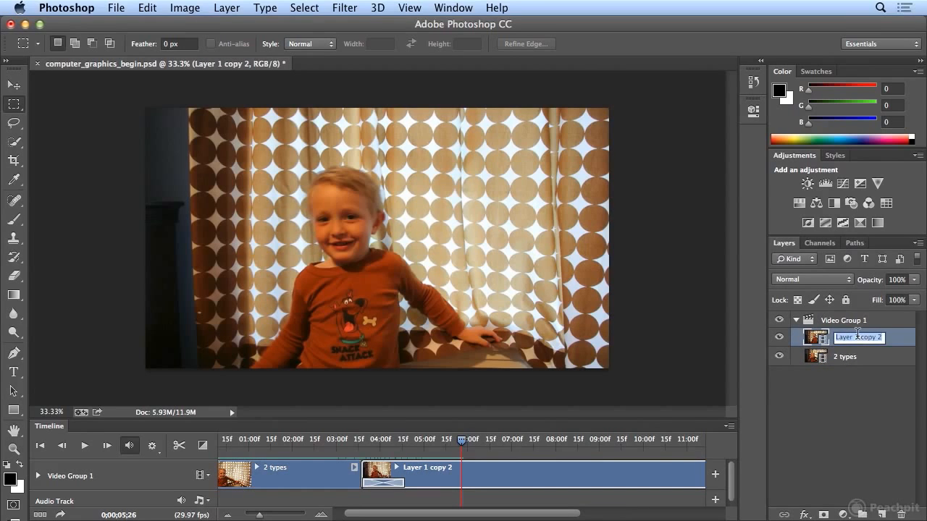
key(BackSpace)
text(raster and vector)
key(Return)
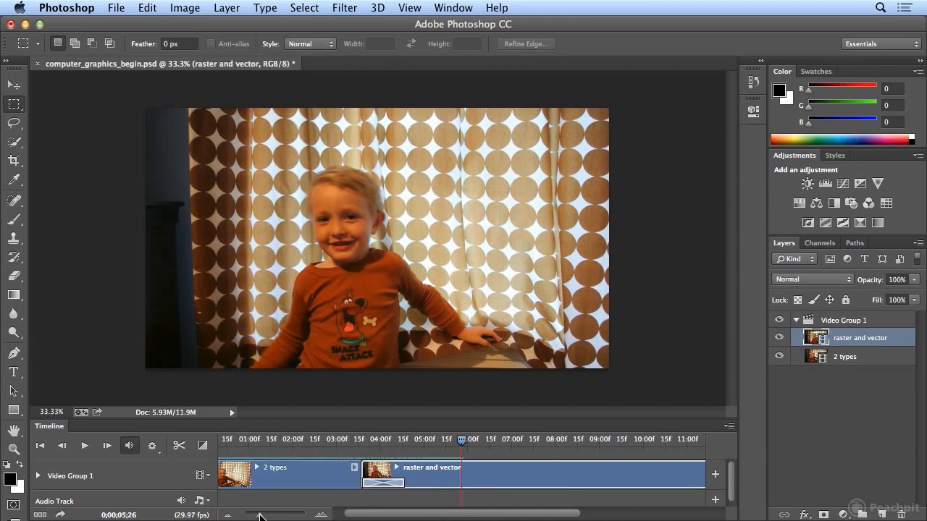
Step: Add the clip raster_images_01.mov from the child_graphic_movies folder to the Video Group 1 track
drag(259, 516, 257, 517)
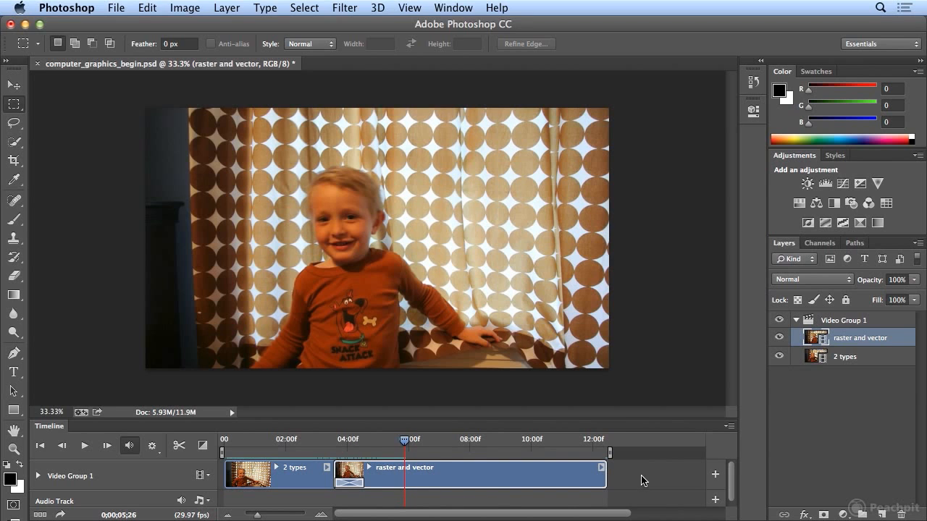
click(201, 477)
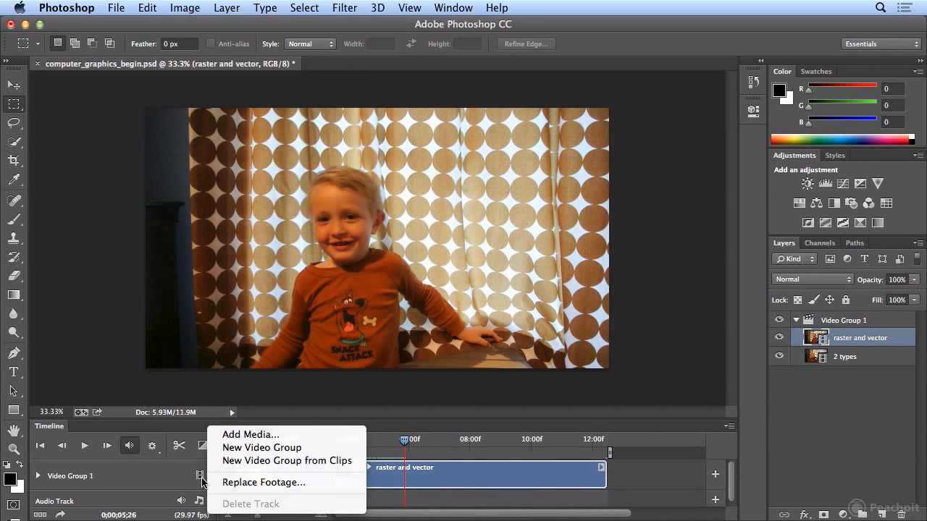
click(281, 434)
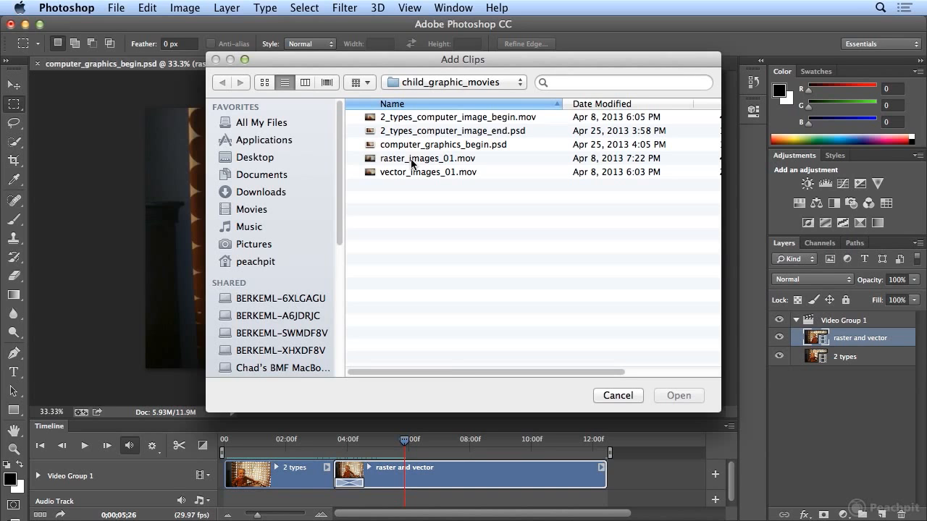
click(412, 160)
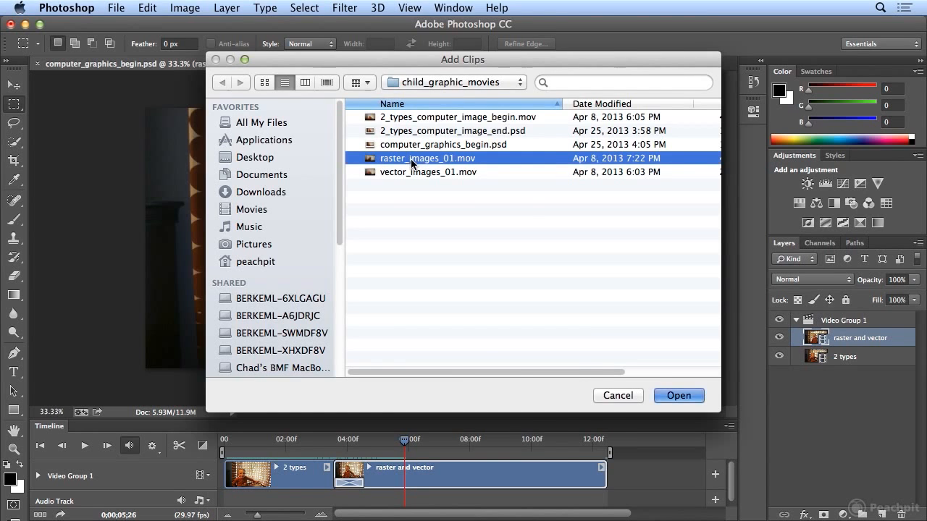
double_click(412, 159)
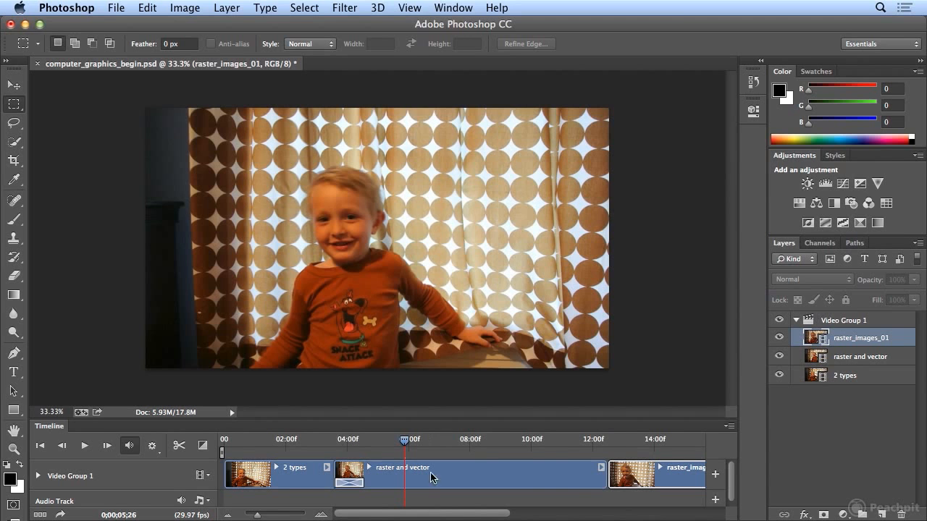
Step: Play the sequence across the cut from raster and vector into raster_images_01, starting near 0;00;11;18
drag(427, 517, 464, 515)
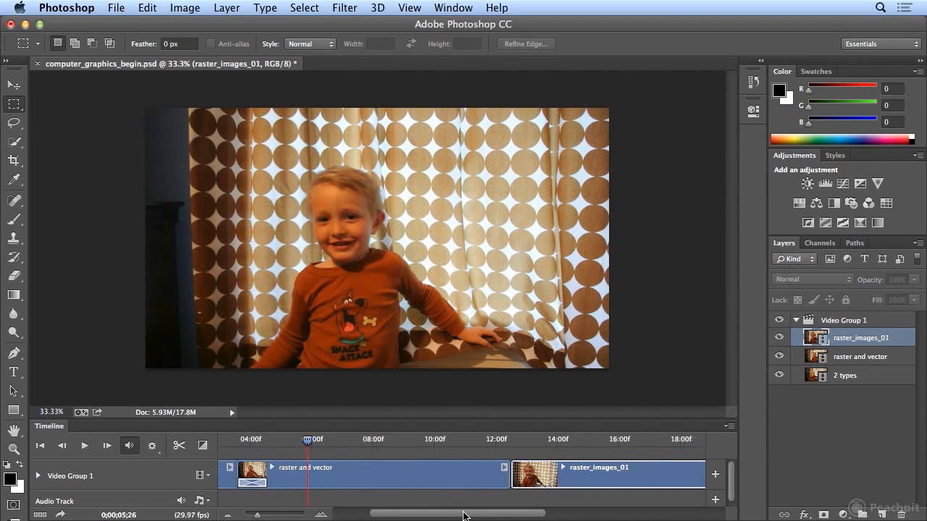
drag(310, 445, 484, 451)
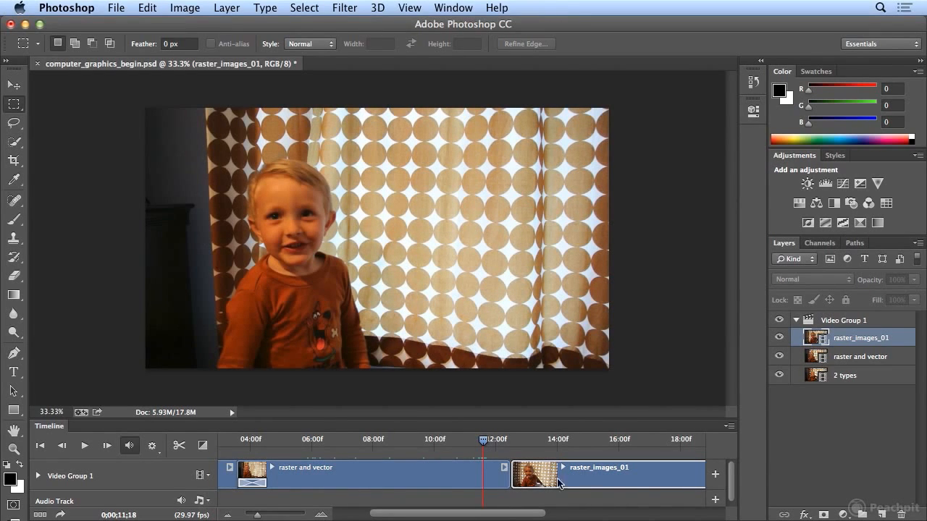
click(83, 447)
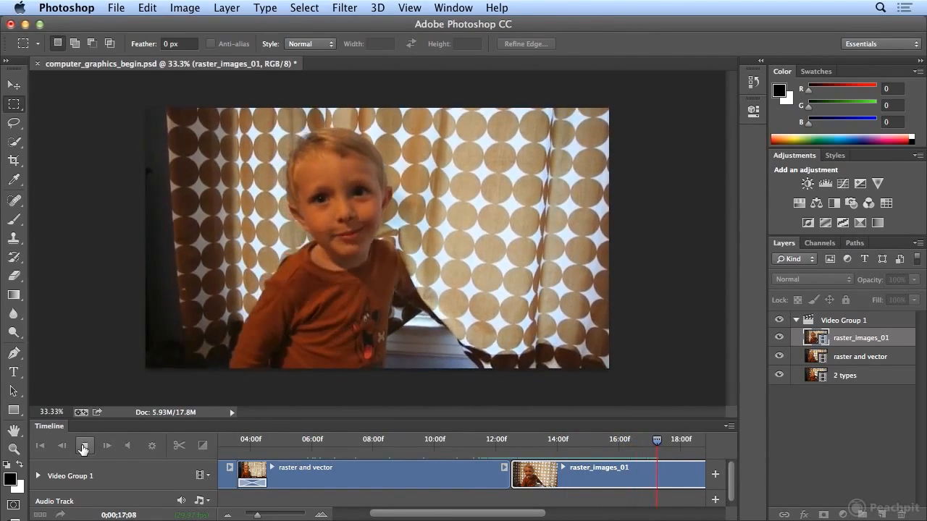
click(83, 447)
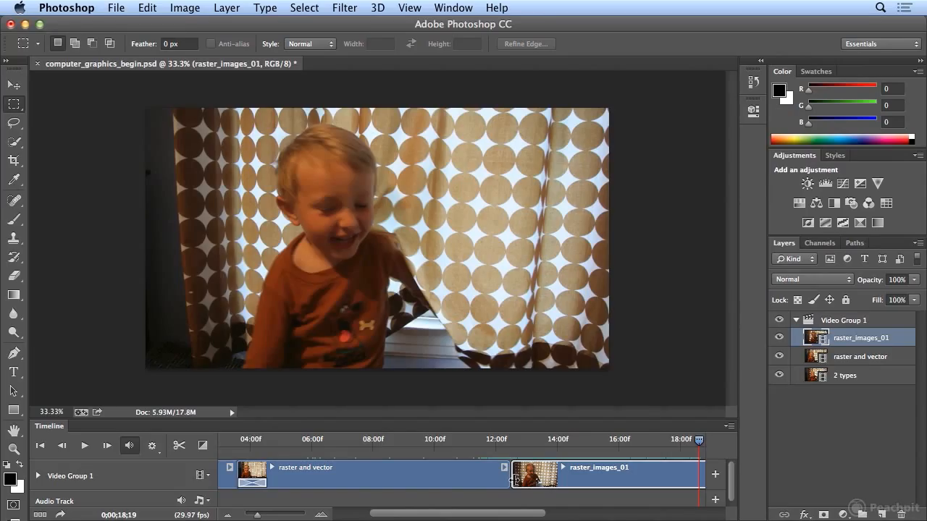
Step: Trim the start of the raster_images_01 clip in two small amounts, playing back the cut in between
drag(514, 477, 534, 479)
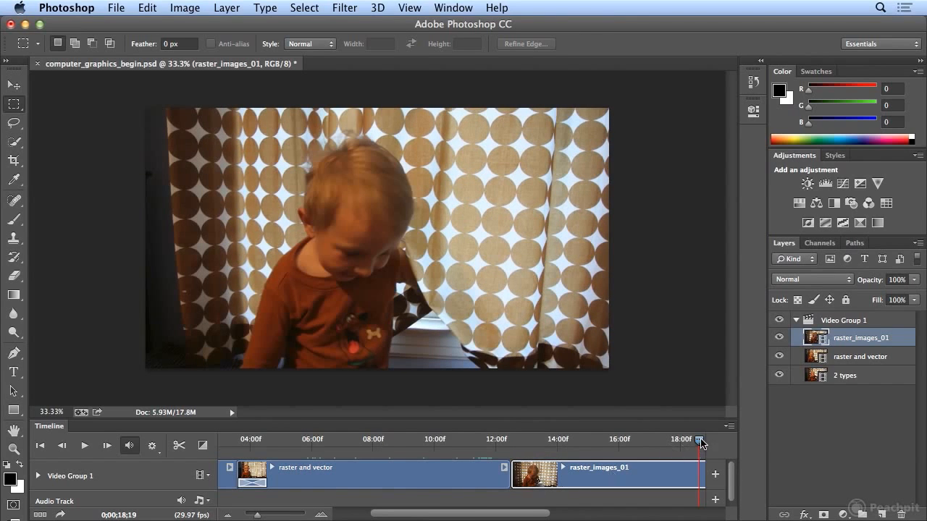
click(487, 450)
drag(486, 452, 456, 454)
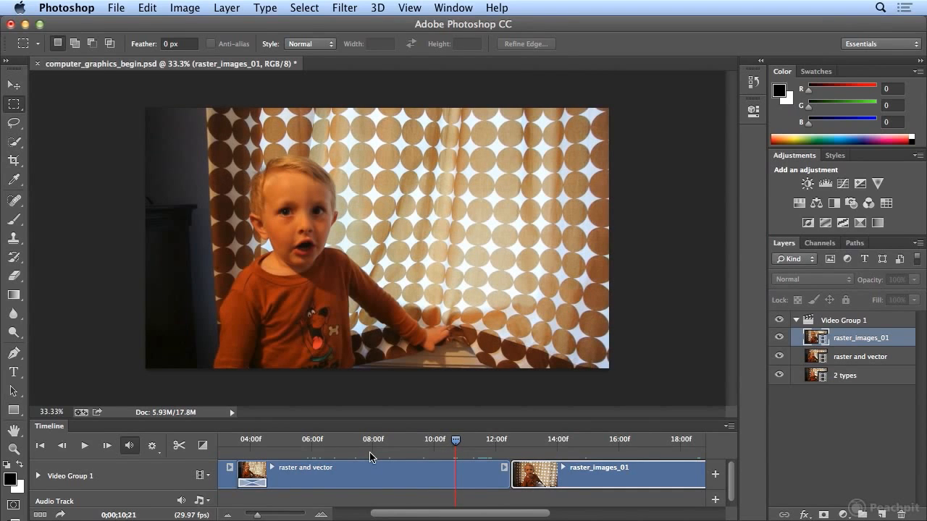
key(space)
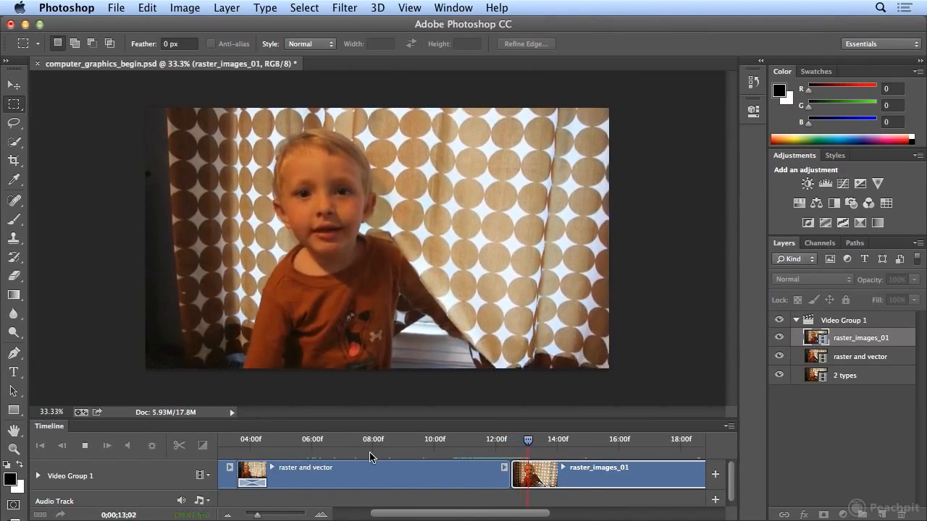
key(space)
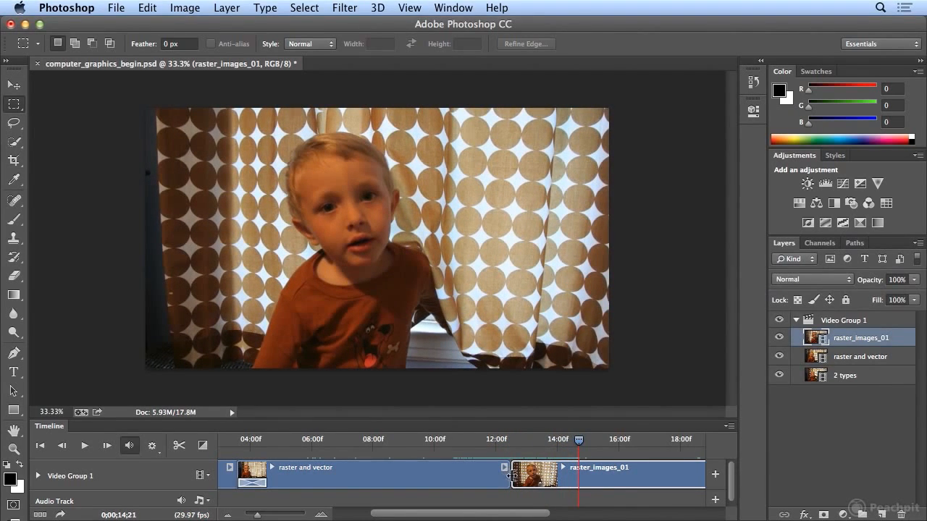
click(320, 516)
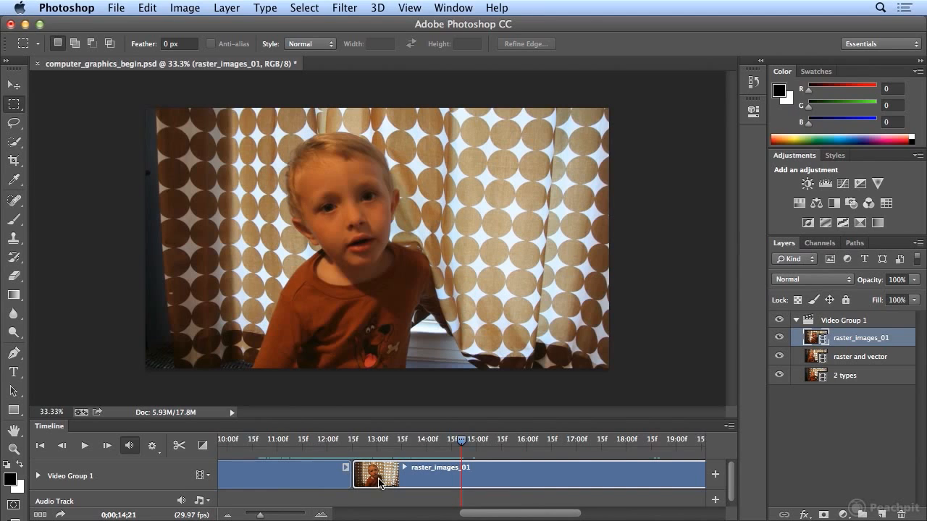
drag(352, 476, 364, 477)
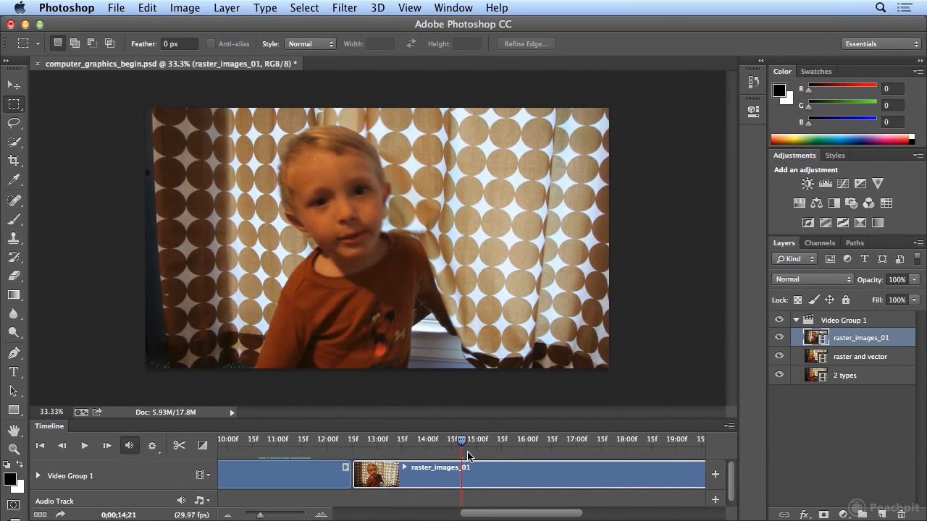
Step: Apply 1 s Fade With Black transitions to the end of raster and vector and the start of raster_images_01
click(202, 446)
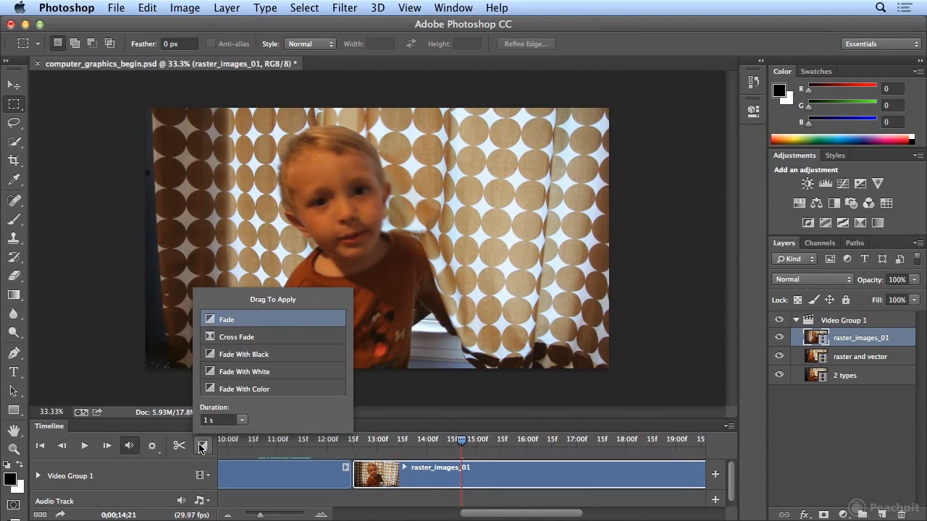
drag(229, 357, 346, 475)
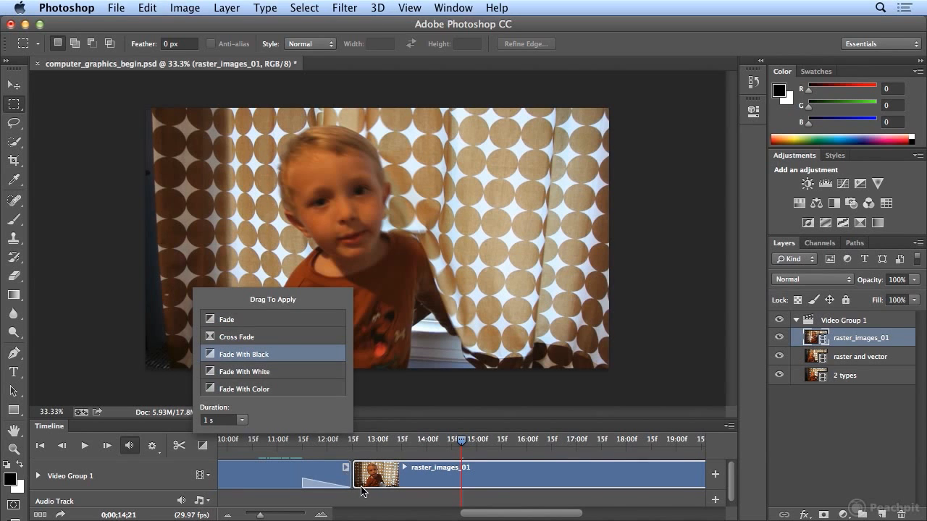
drag(218, 358, 363, 481)
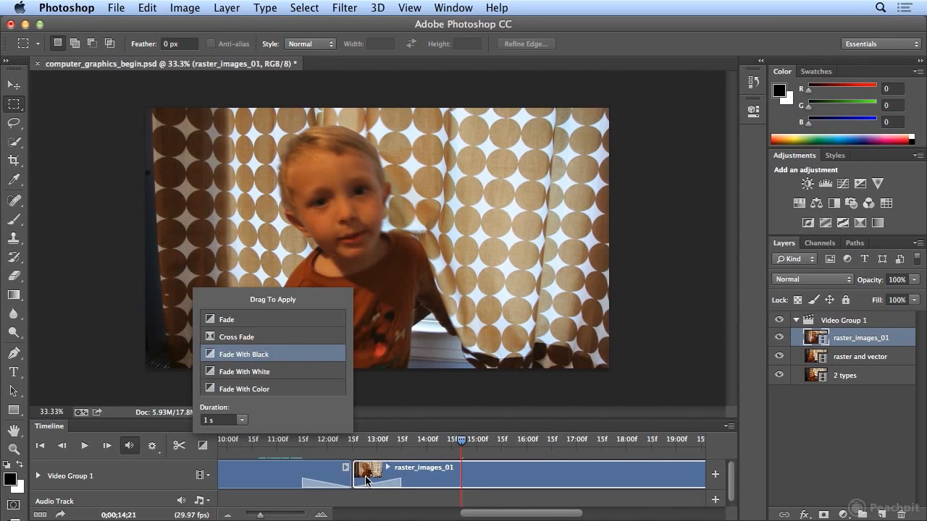
Step: Play the sequence from about 0;00;10;07 to review the fade through black between the clips
drag(456, 447, 239, 457)
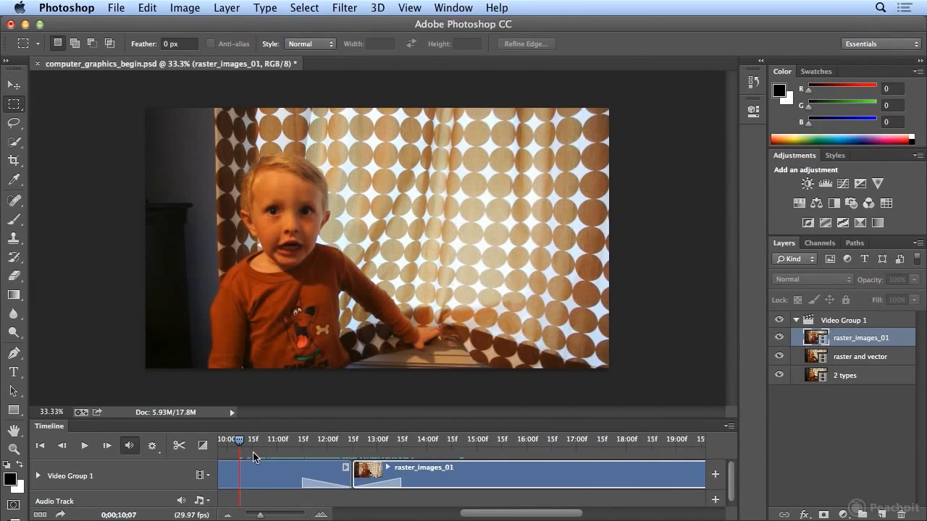
key(space)
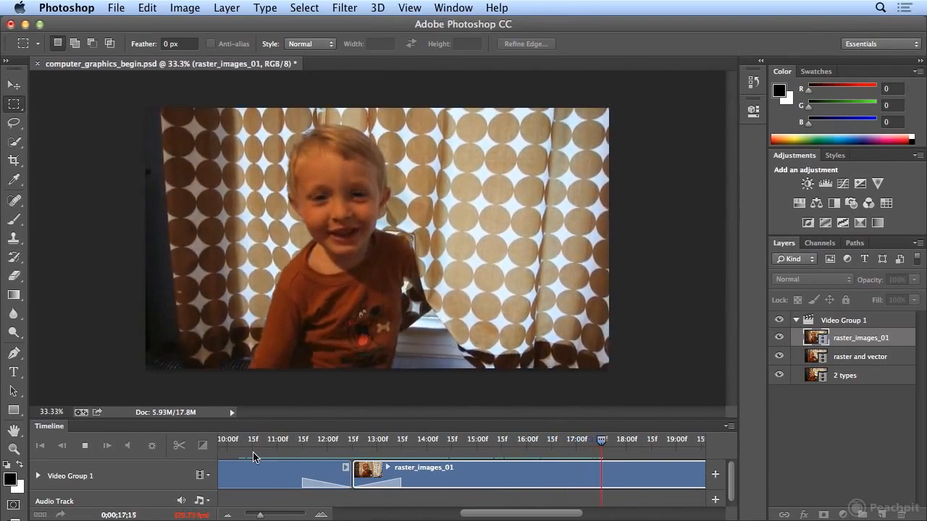
key(space)
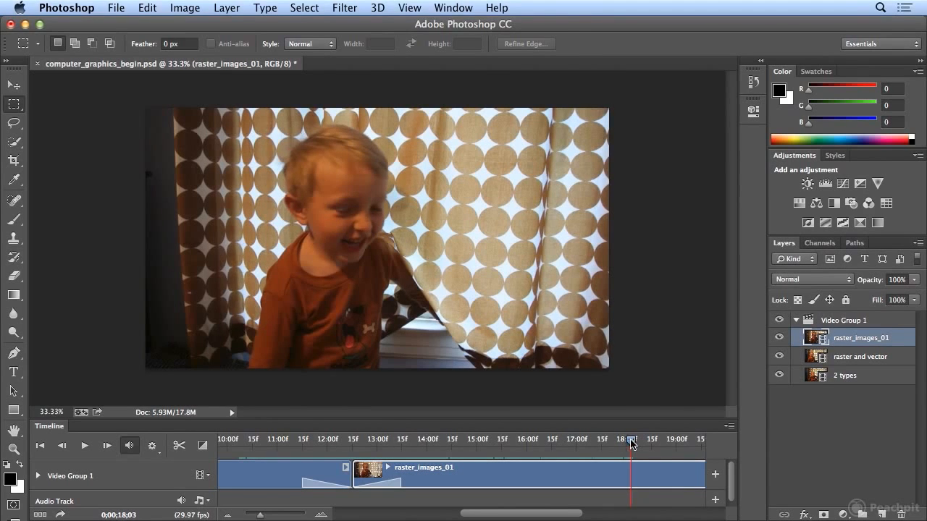
Step: Place the playhead at 0;00;18;00 and trim the end of the raster_images_01 clip back to it
drag(631, 444, 628, 445)
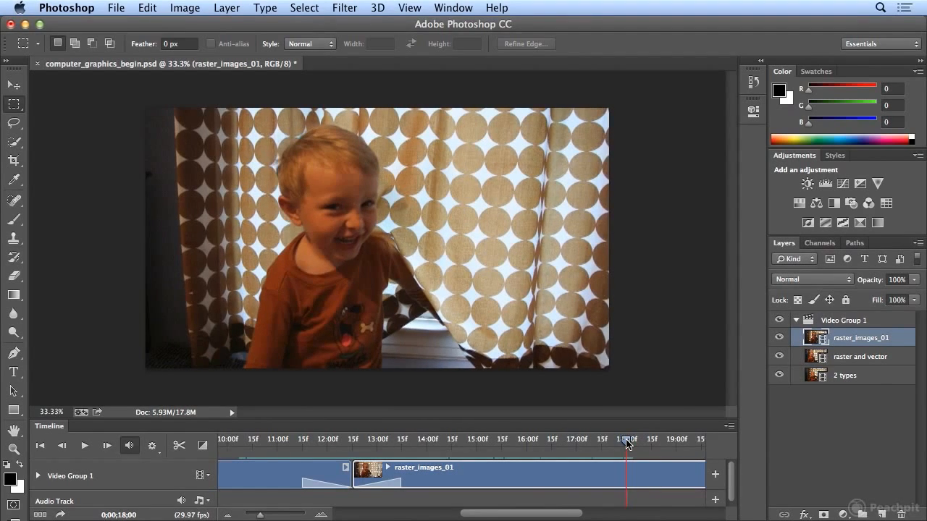
drag(498, 517, 613, 517)
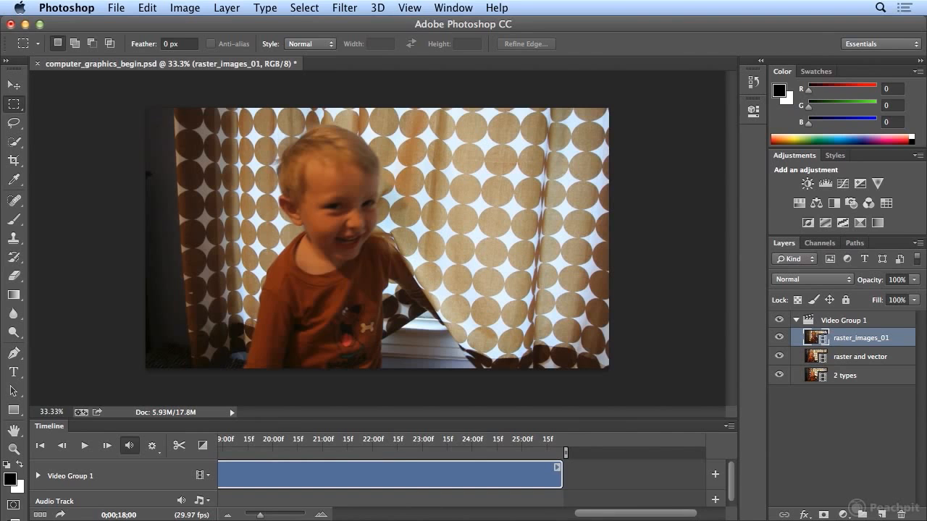
drag(561, 474, 254, 464)
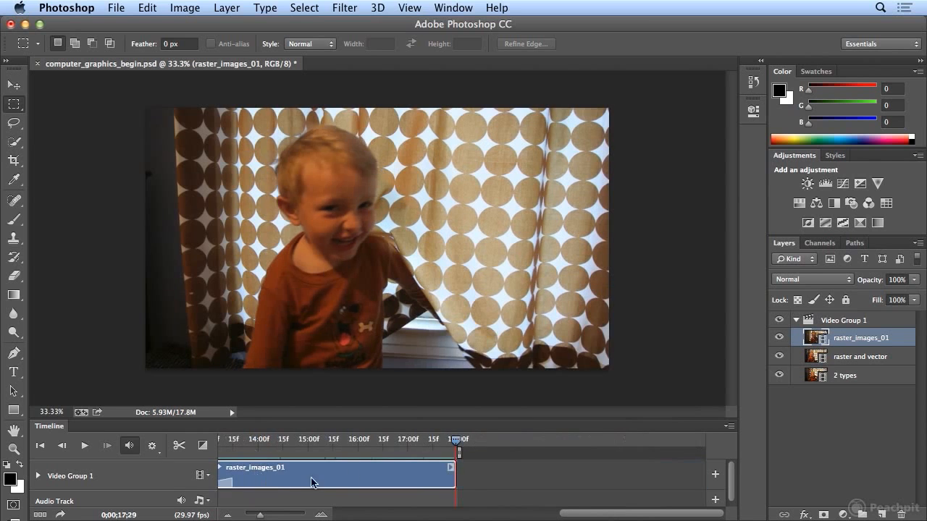
Step: Play back the end of raster_images_01 and trim its end slightly further, to about 0;00;17;23
drag(458, 445, 396, 446)
key(space)
drag(451, 473, 441, 474)
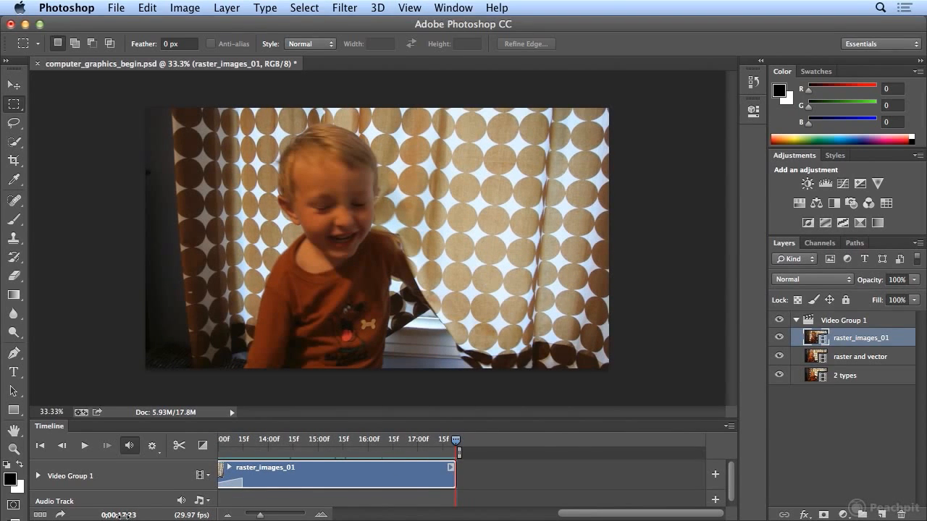
Step: Play back the end of raster_images_01 and apply a 1 s Fade With Black transition there
drag(457, 444, 397, 441)
key(space)
click(203, 446)
drag(258, 358, 446, 483)
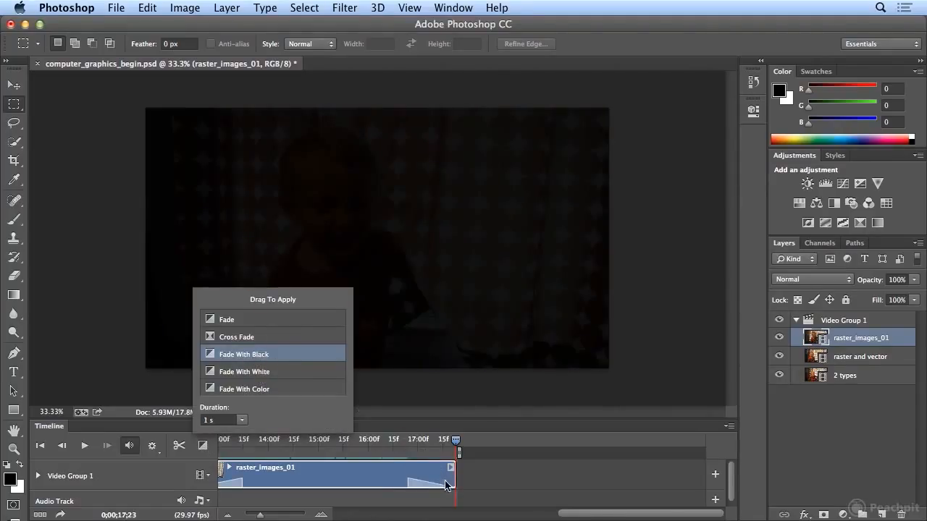
Step: Add vector_images_01.mov to the video track after raster_images_01
click(202, 478)
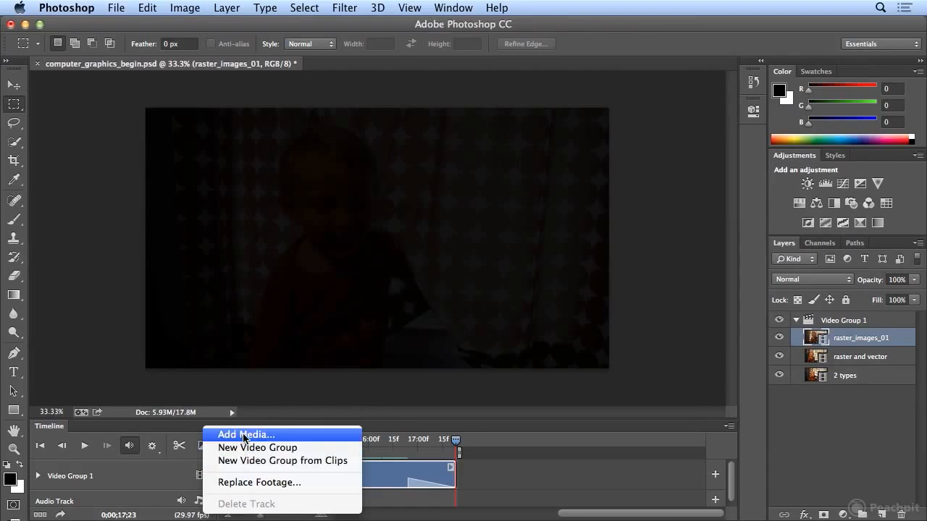
click(283, 437)
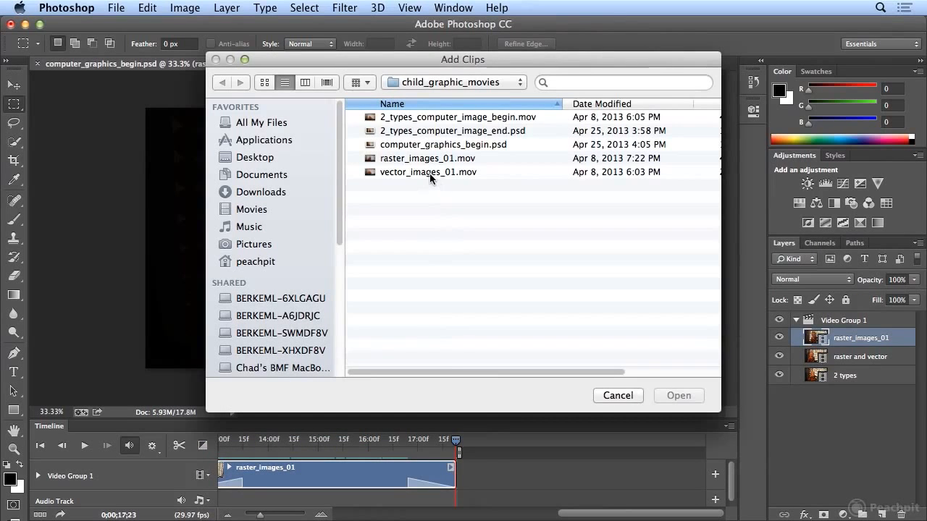
double_click(429, 173)
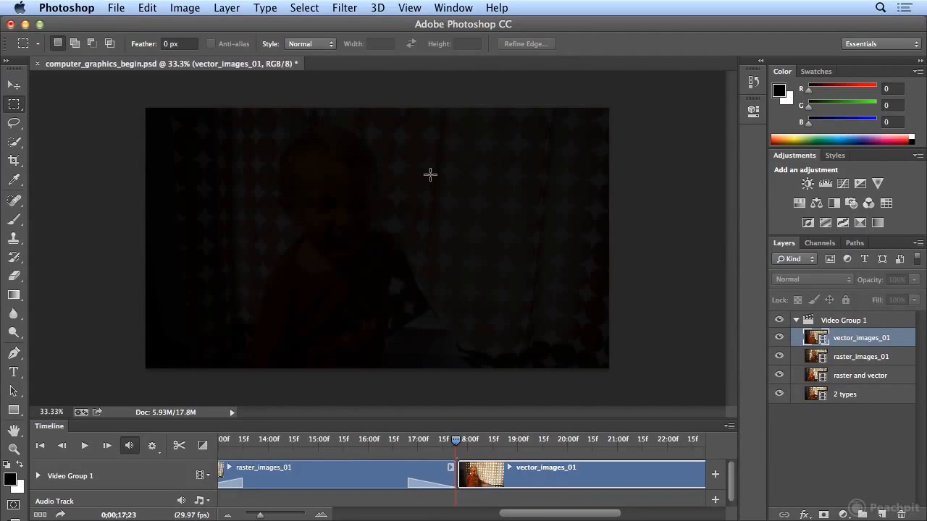
Step: Apply a 1 s Fade With Black to the start of vector_images_01 and play back the transition from raster_images_01
click(202, 446)
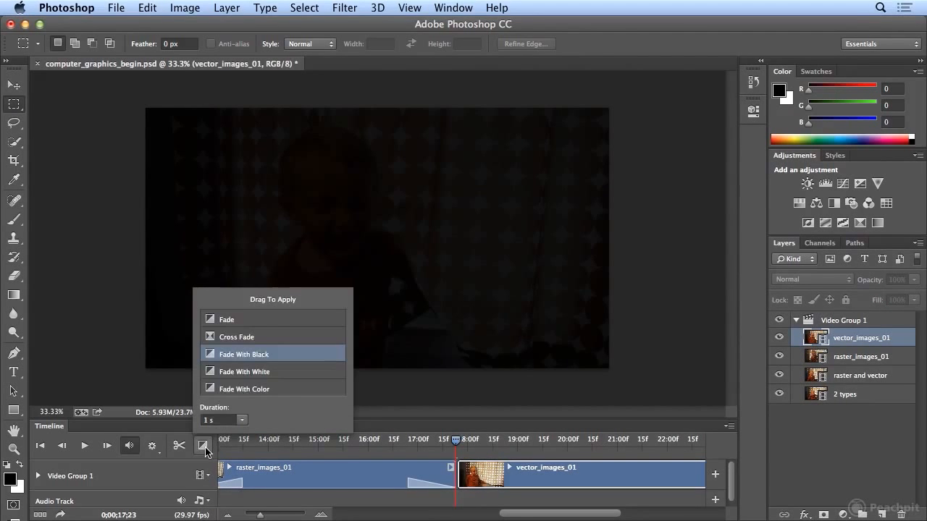
drag(248, 360, 443, 483)
drag(454, 447, 376, 475)
key(space)
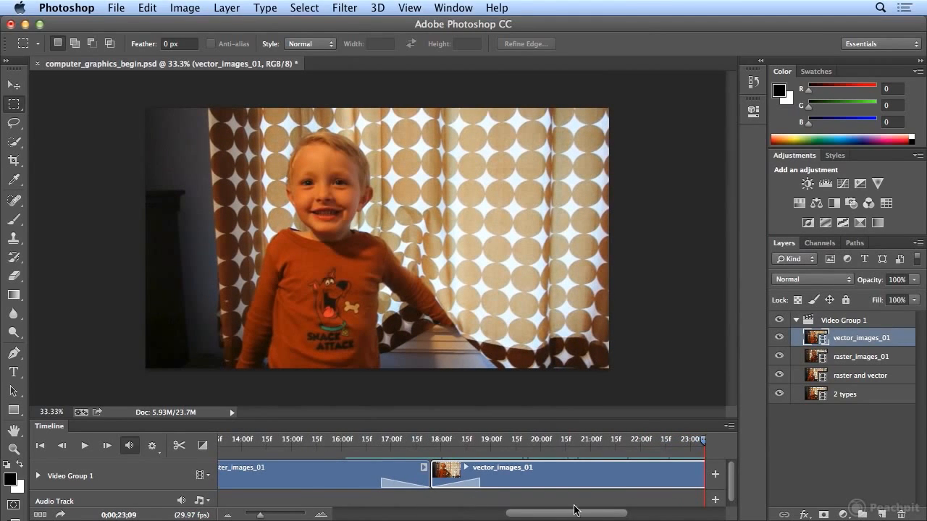
Step: Trim the end of vector_images_01 to about 0;00;23;08, apply a 1 s Fade With Black there, and play the sequence
drag(564, 516, 624, 516)
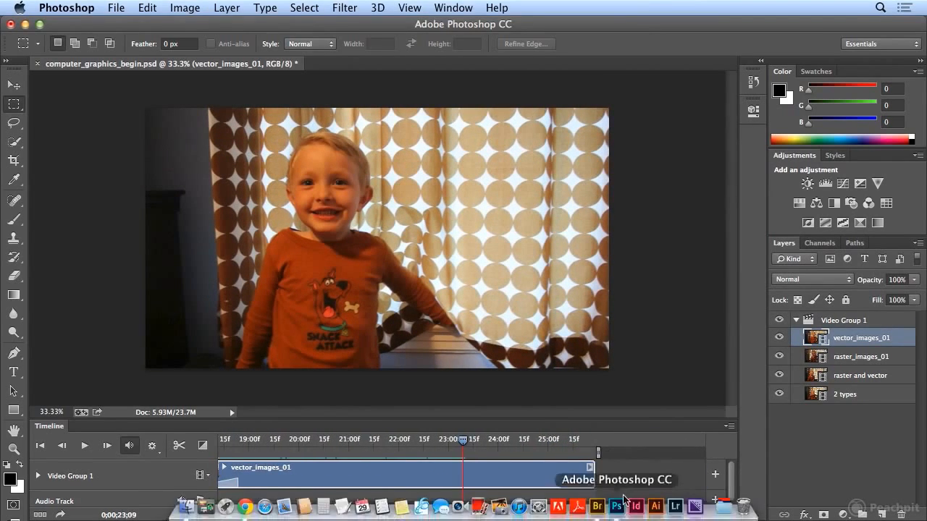
drag(595, 474, 462, 476)
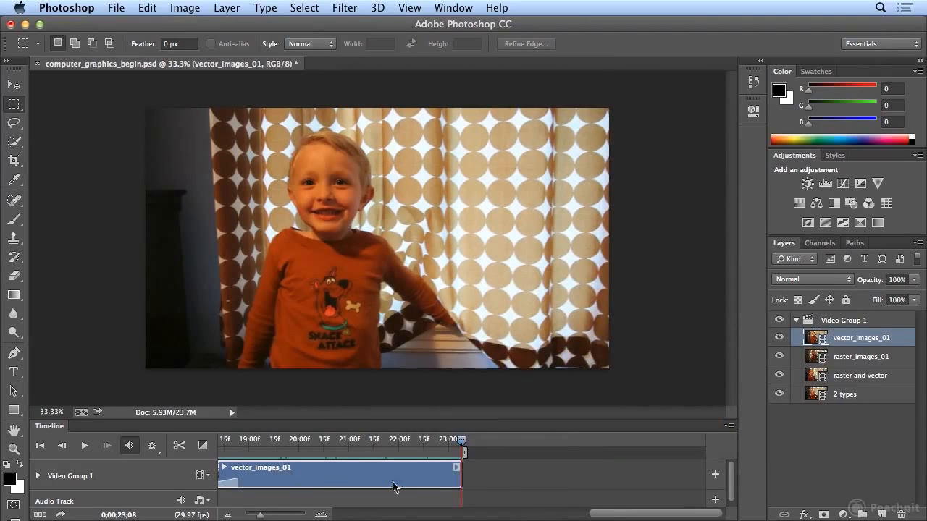
click(202, 445)
drag(404, 416, 456, 479)
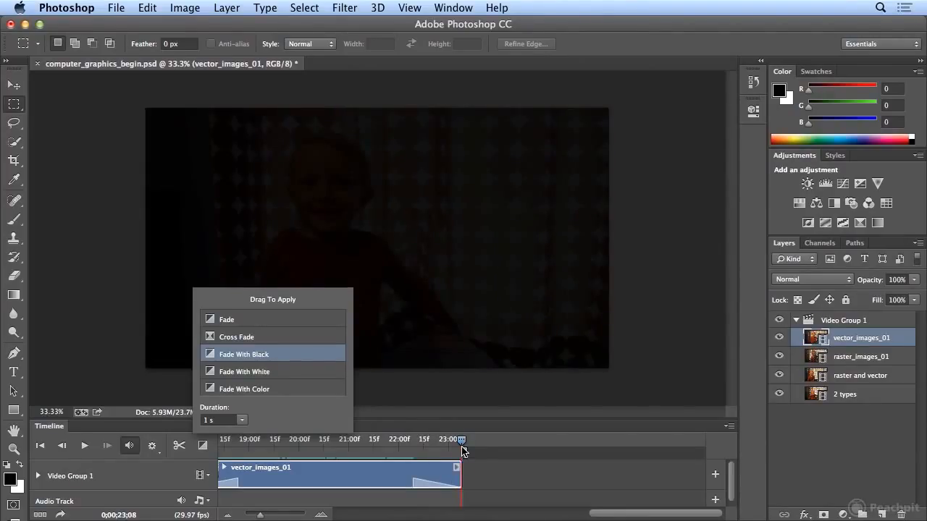
click(83, 449)
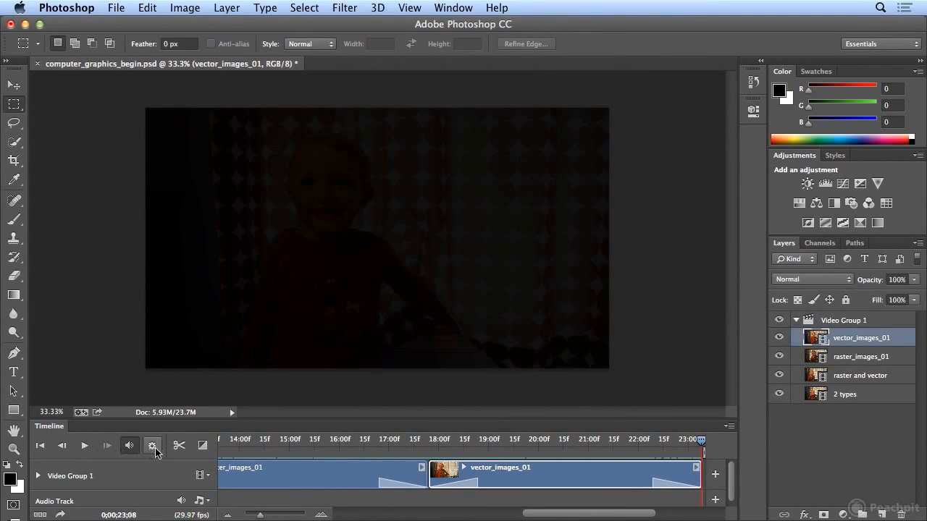
Step: Play raster and vector around the 6-second mark to find a cut point, and trim the clip's end back to 0;00;06;00
drag(567, 514, 369, 516)
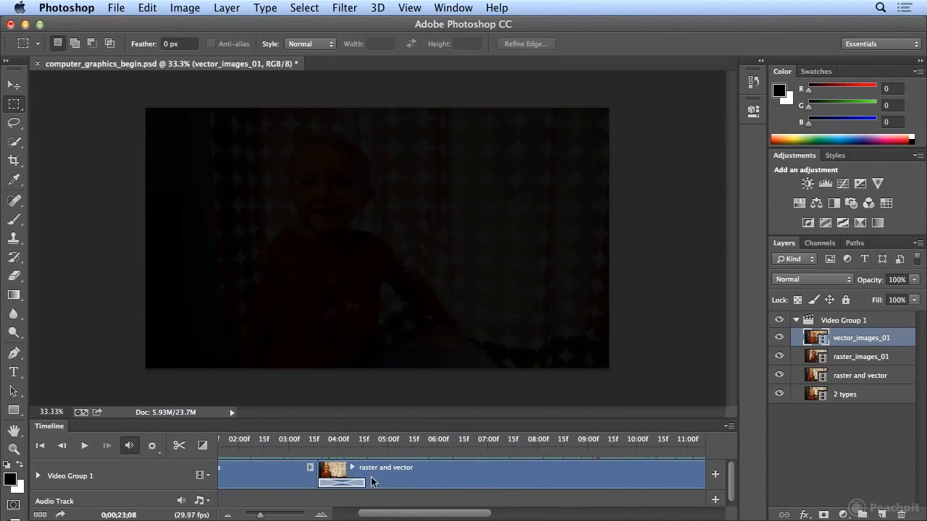
drag(433, 513, 466, 519)
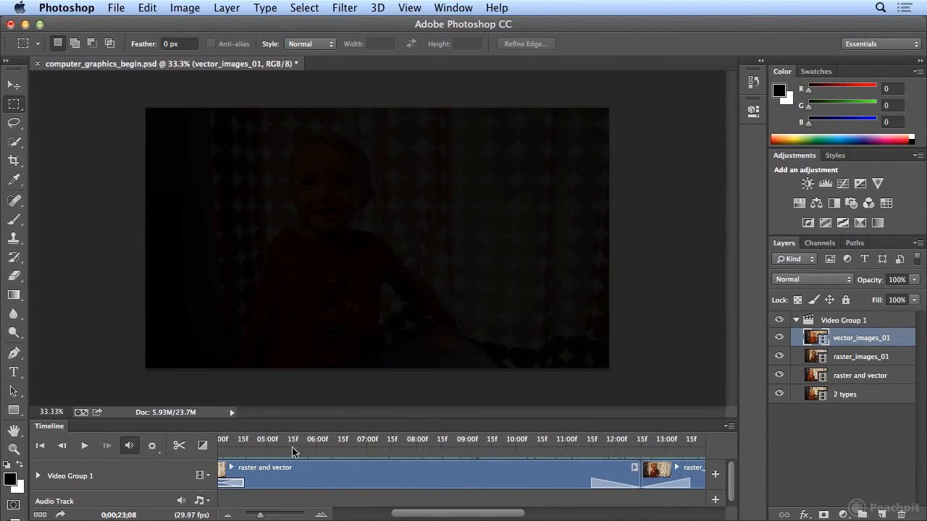
click(315, 444)
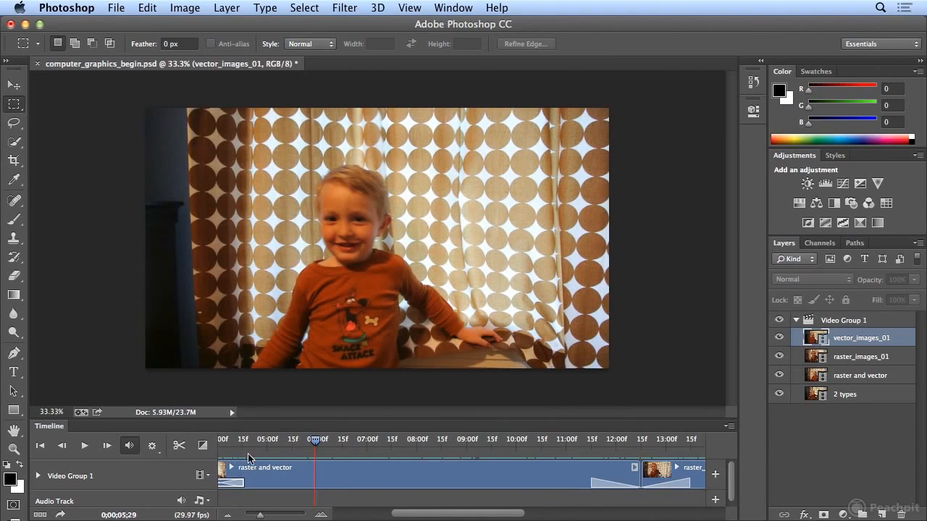
click(86, 449)
click(86, 447)
drag(384, 449, 307, 450)
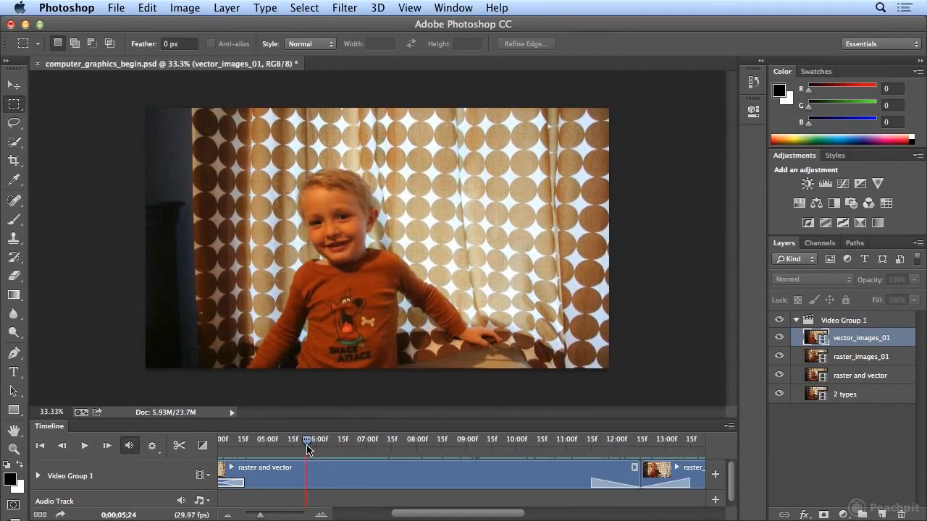
click(84, 446)
click(84, 448)
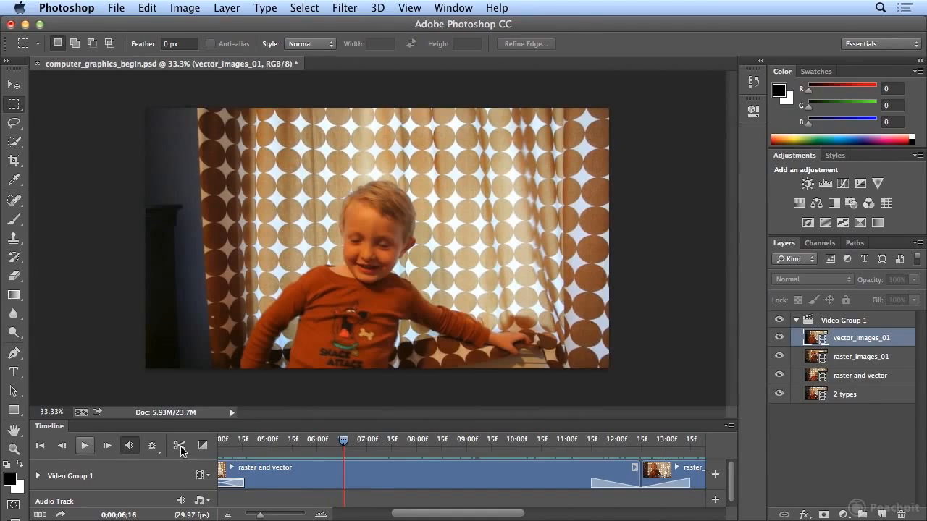
drag(344, 446, 317, 448)
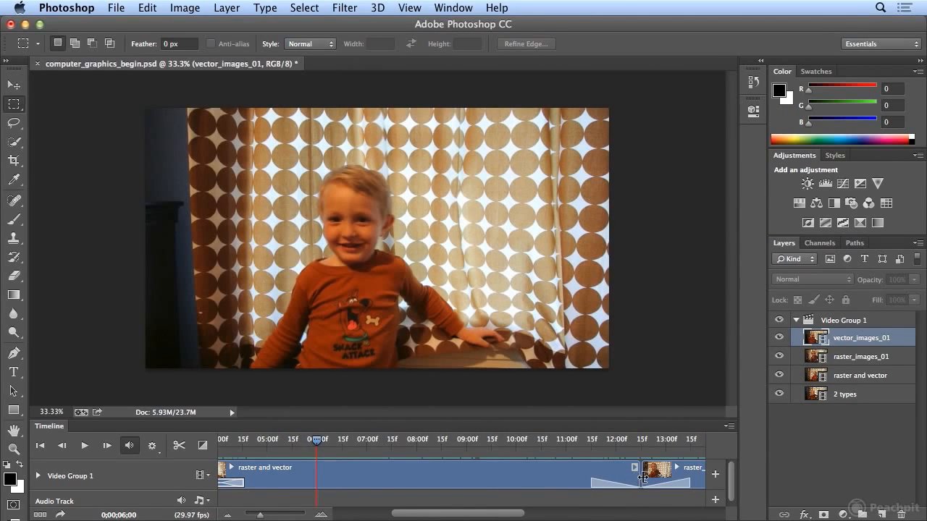
drag(637, 478, 316, 481)
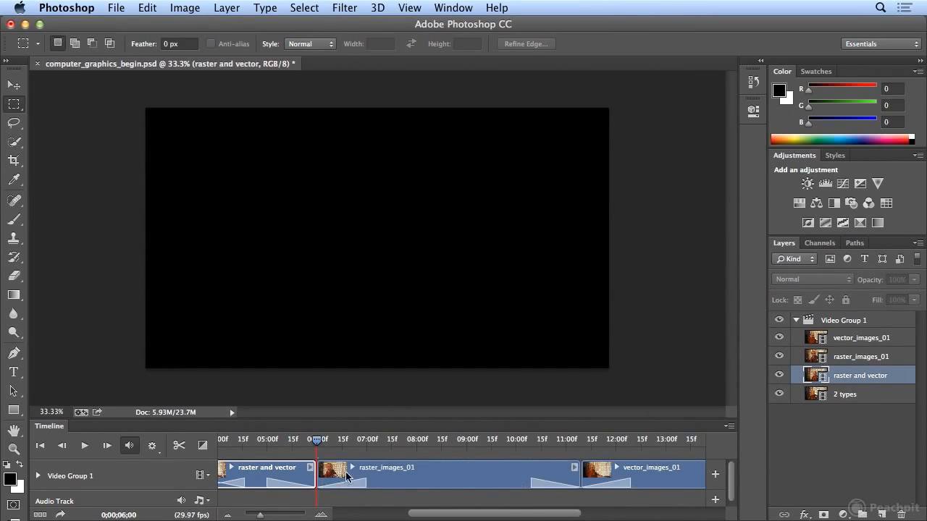
Step: Play the whole sequence from 0;00;00;00 to review the clips and their transitions
drag(317, 445, 188, 444)
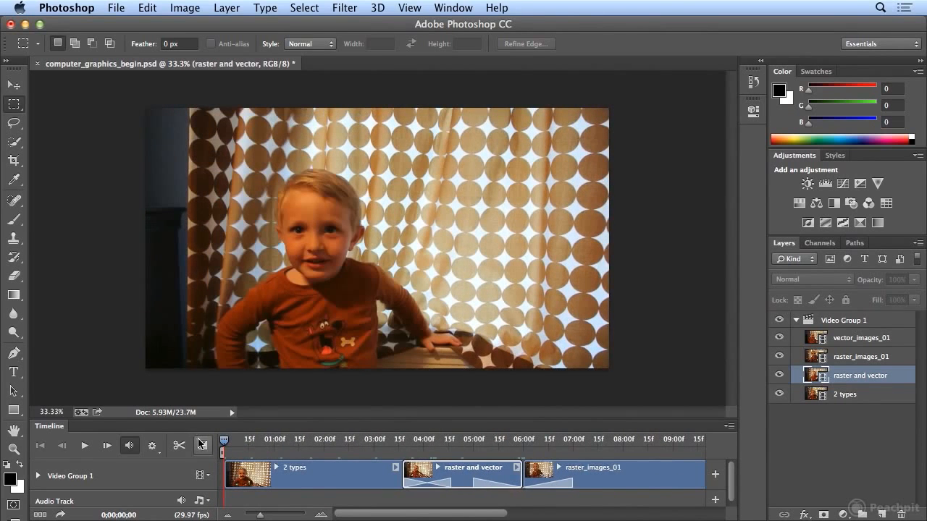
click(84, 447)
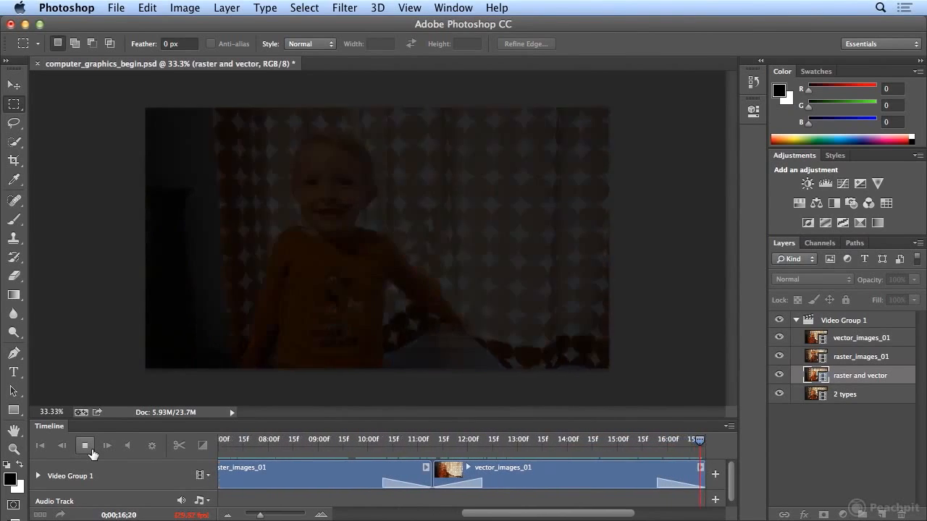
click(91, 451)
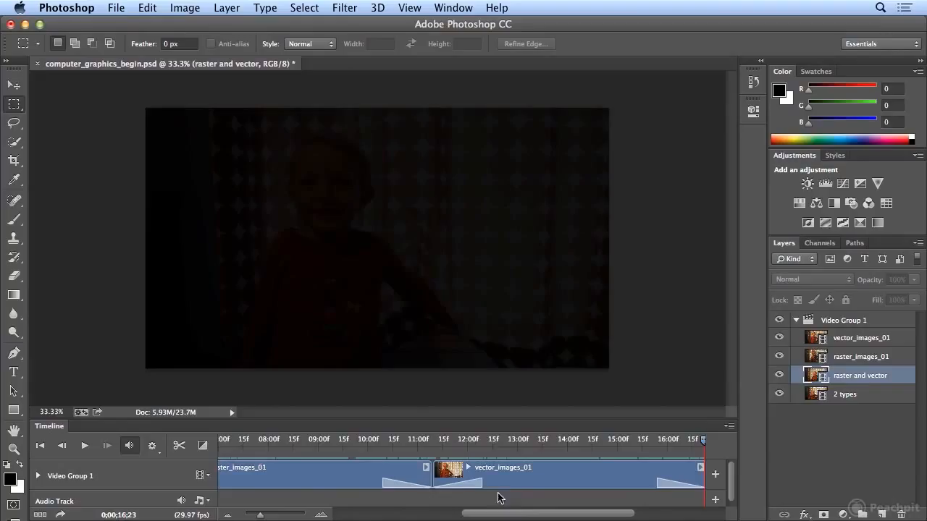
Step: Examine the type and duration settings of the transition between raster and vector and raster_images_01, keeping Fade With Black
drag(519, 514, 409, 515)
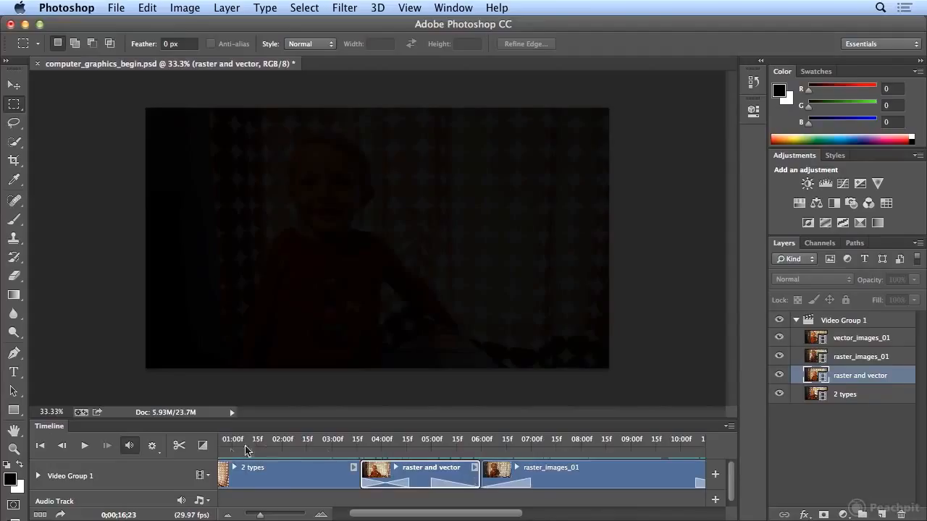
click(203, 446)
drag(230, 354, 454, 474)
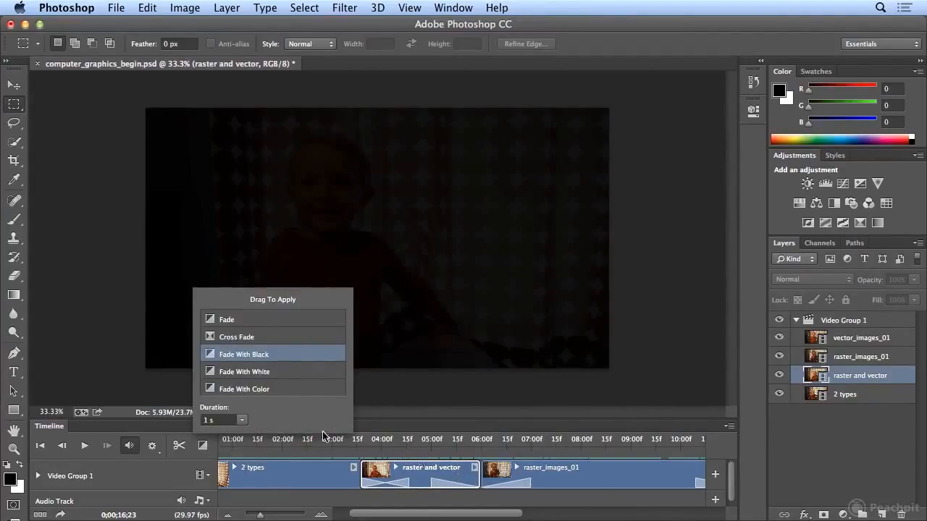
click(440, 481)
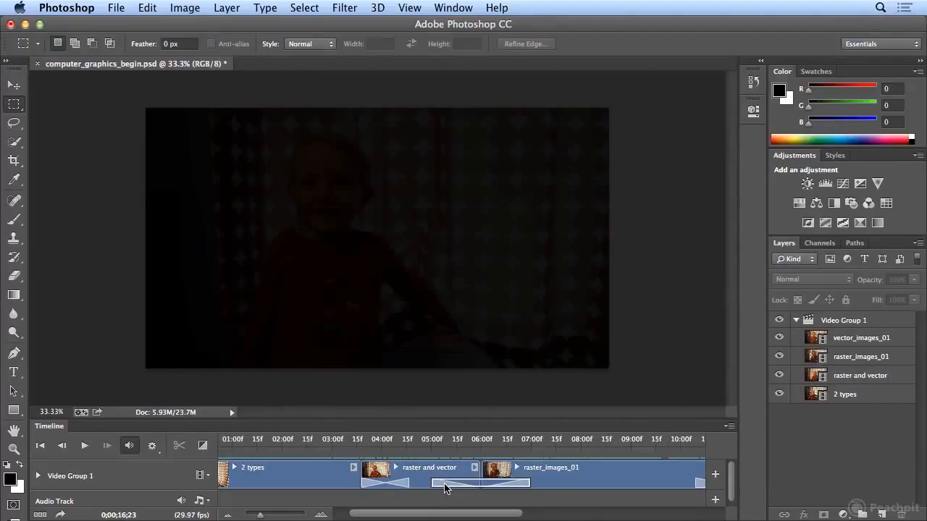
right_click(444, 488)
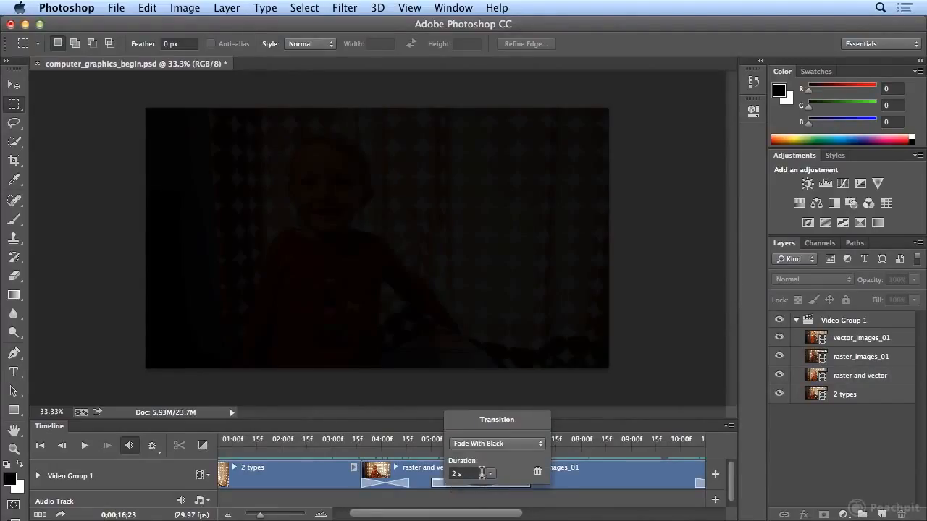
click(506, 444)
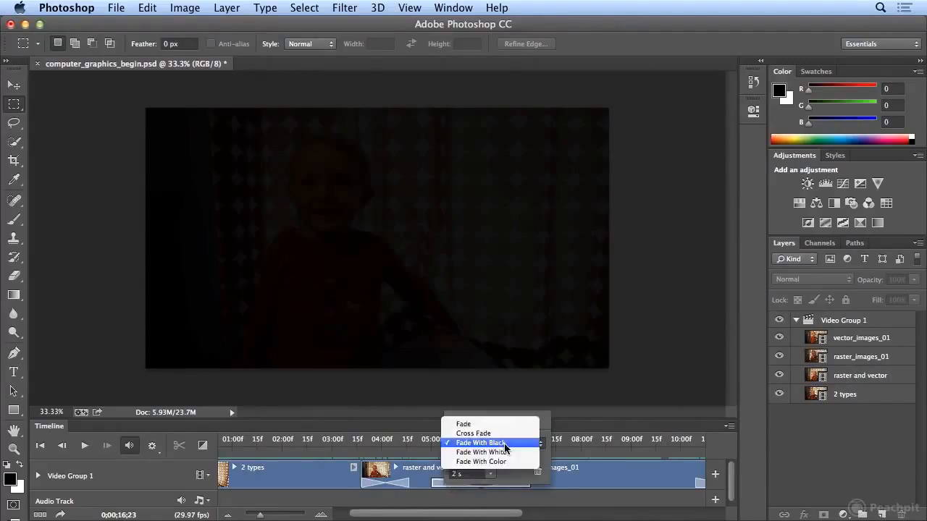
click(548, 443)
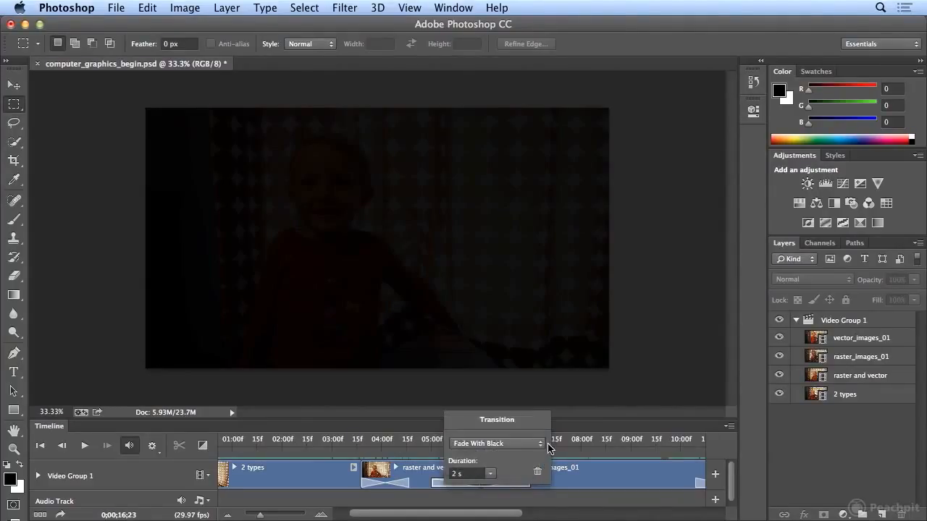
key(Return)
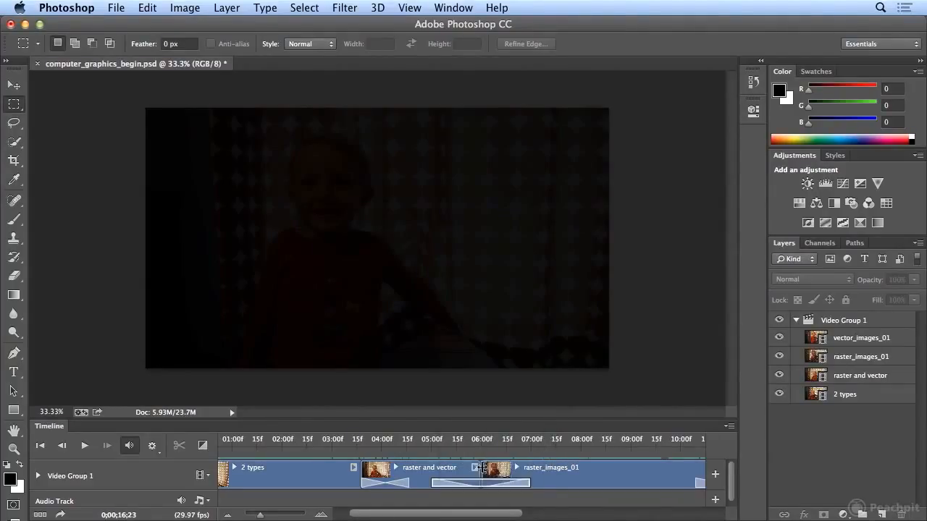